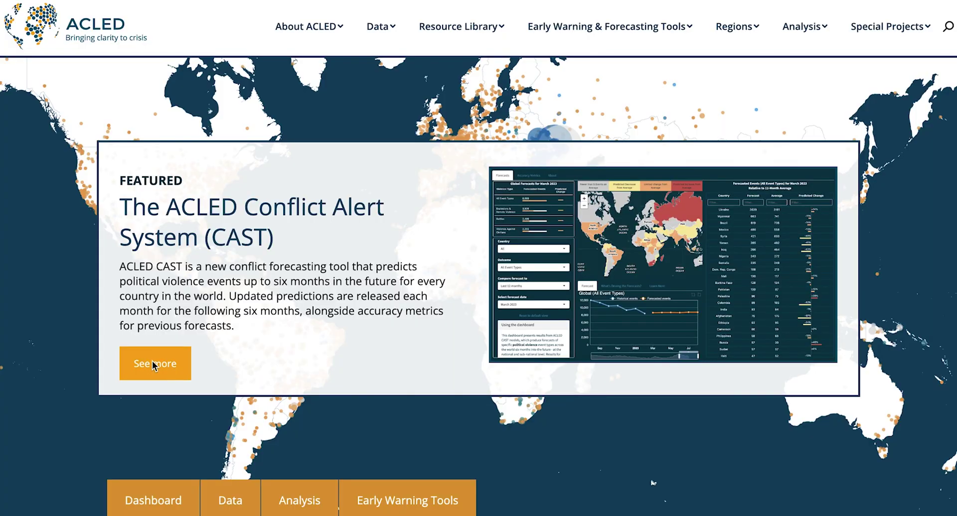
- Open the ACLED CAST page and scroll down to its April 2023 global forecasts dashboard
click(154, 368)
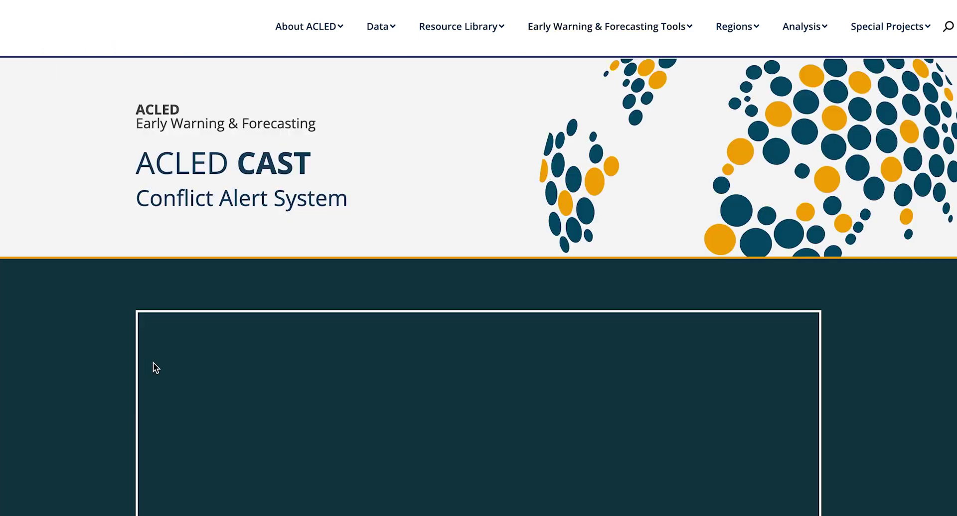
scroll(261, 283, down, 1)
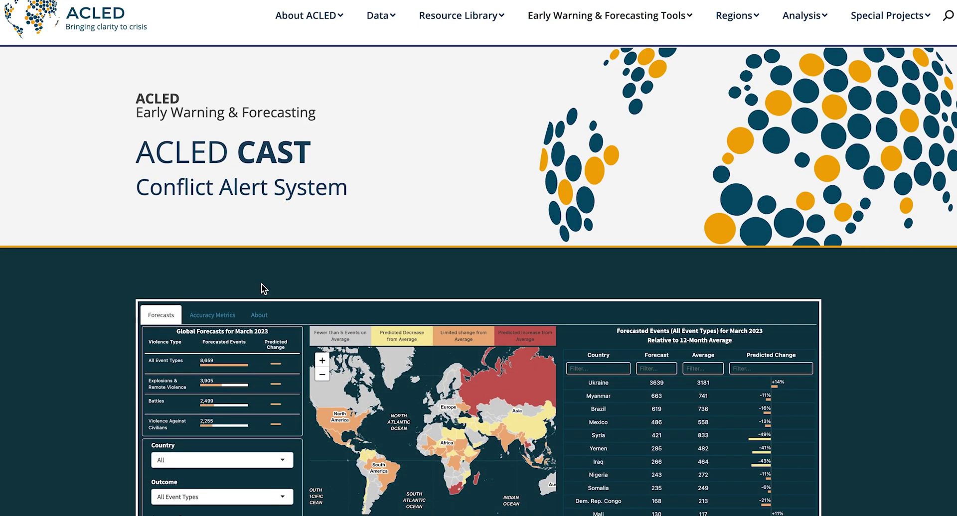
scroll(261, 284, down, 1)
scroll(263, 287, down, 3)
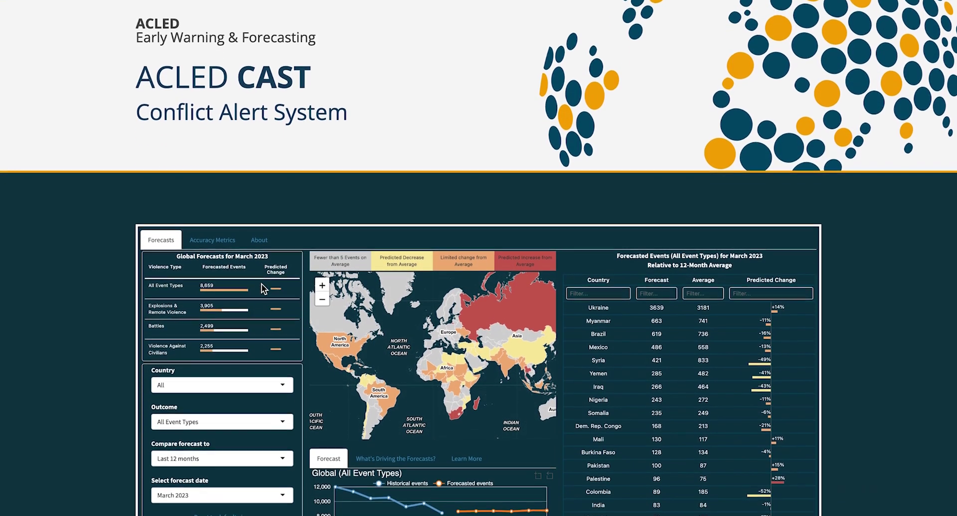
scroll(263, 288, down, 1)
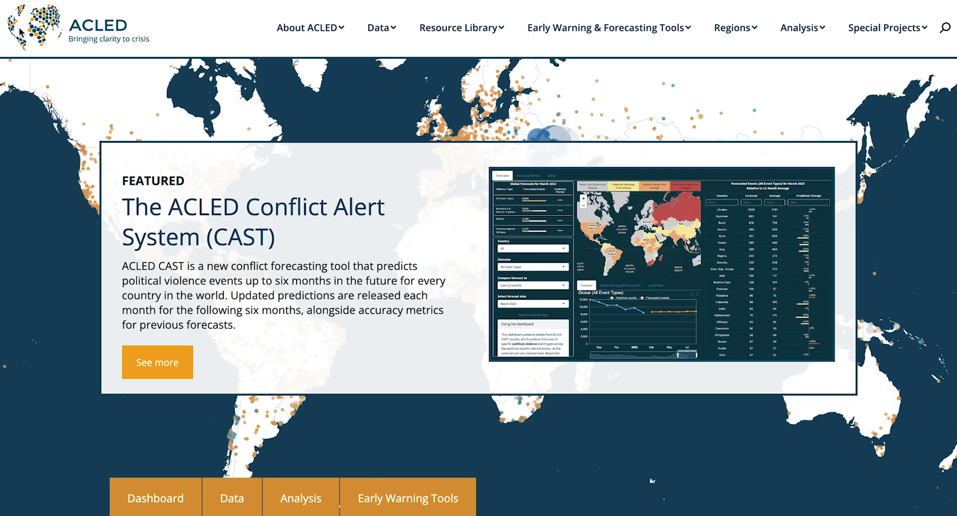
click(154, 366)
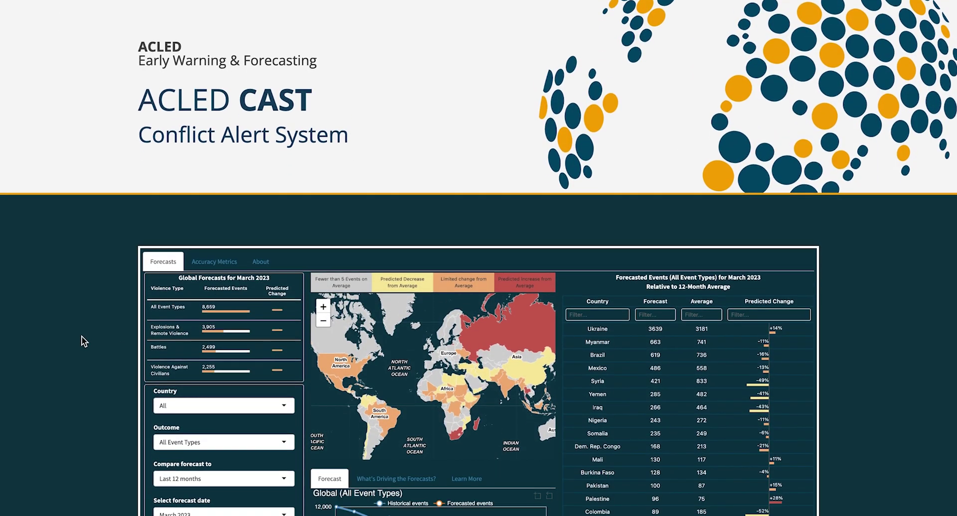
scroll(82, 335, down, 4)
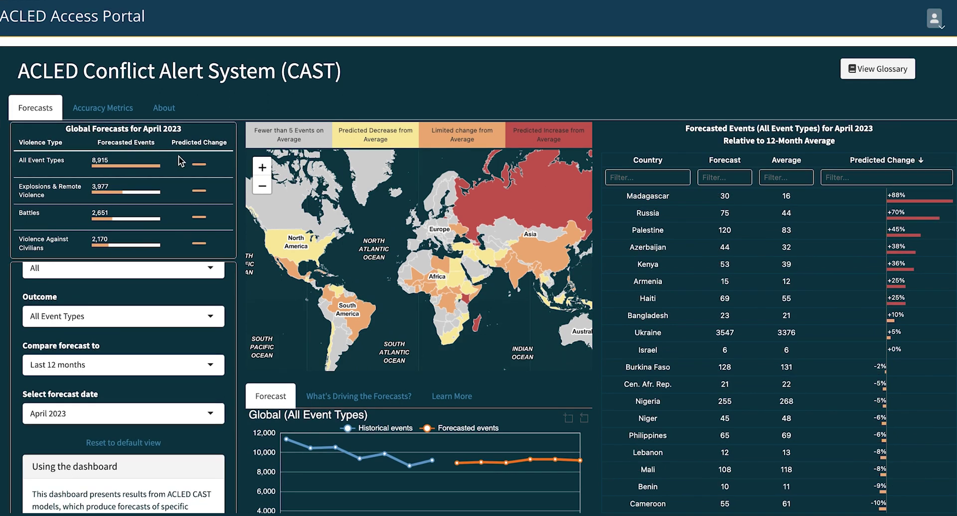
mouse_move(287, 245)
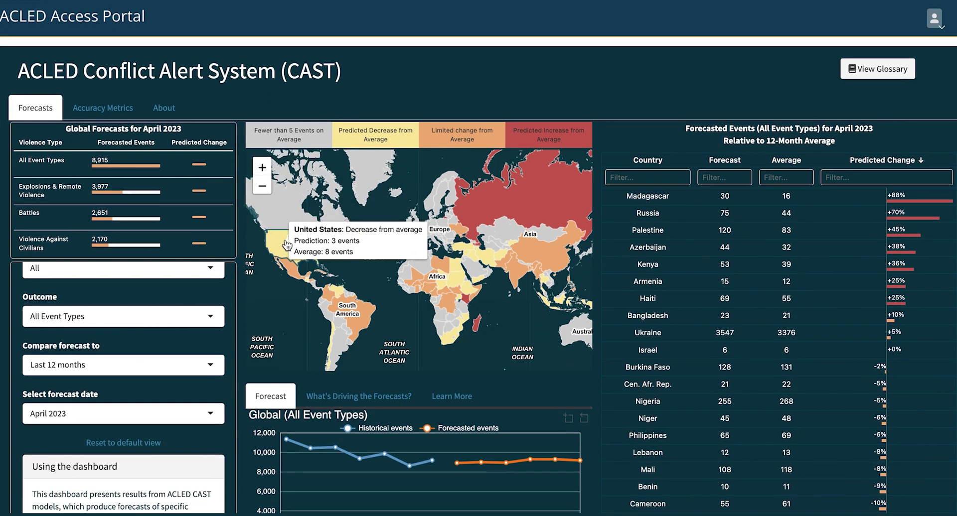
mouse_move(432, 296)
mouse_move(509, 217)
mouse_move(549, 254)
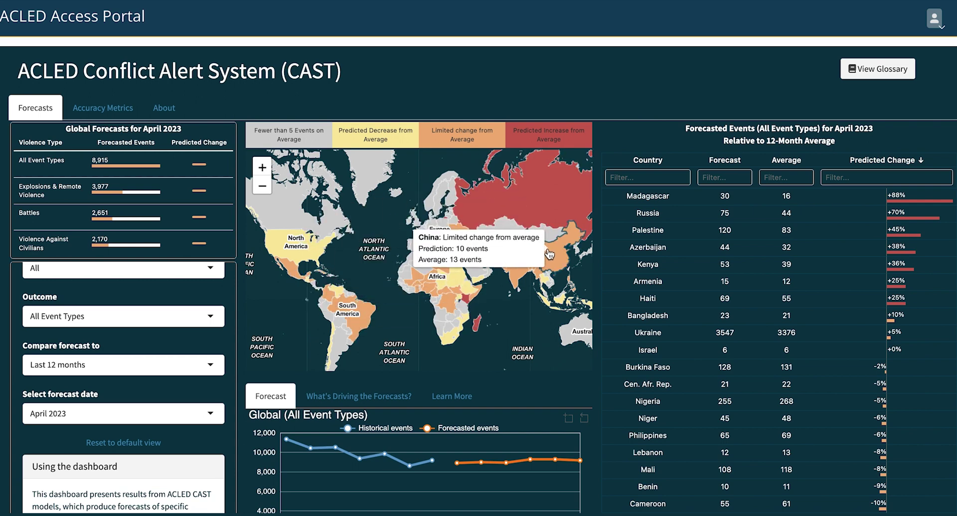
click(670, 162)
click(670, 161)
click(729, 162)
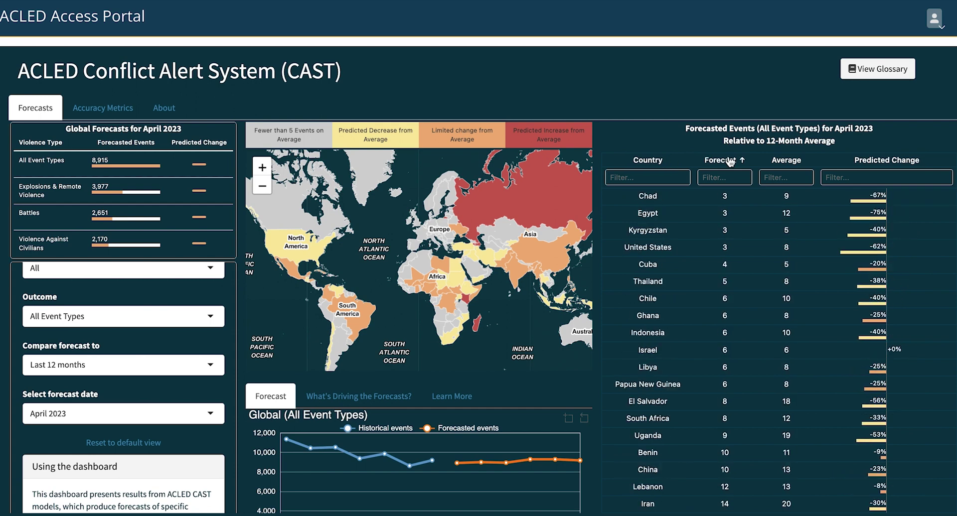
click(729, 161)
click(785, 160)
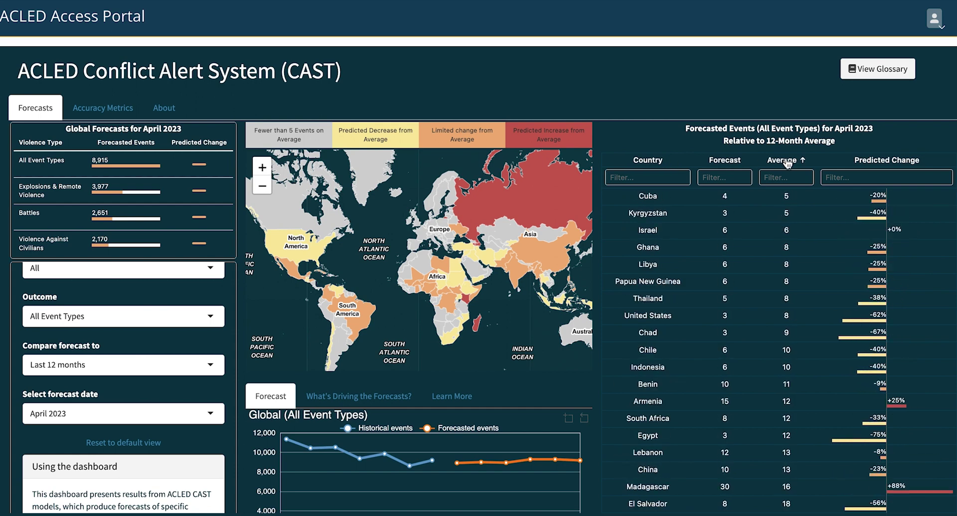
click(785, 161)
click(869, 162)
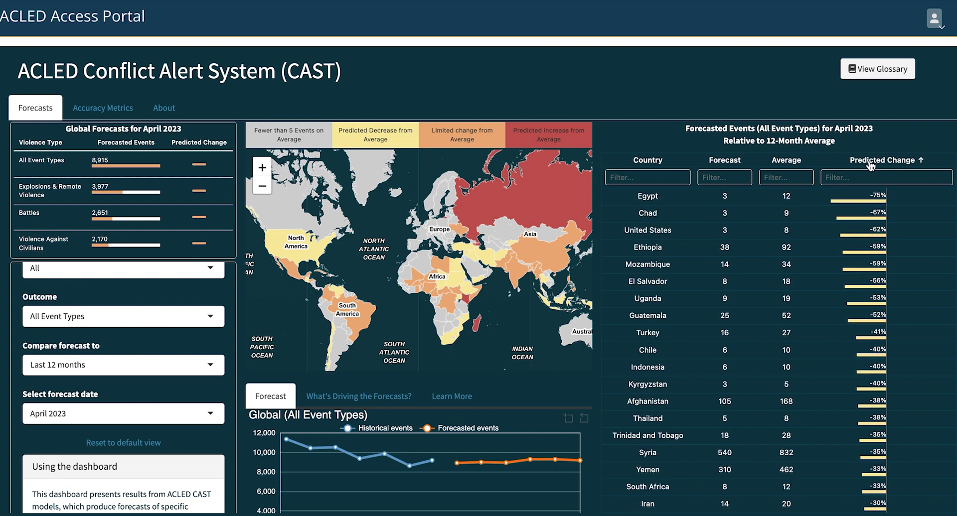
click(870, 162)
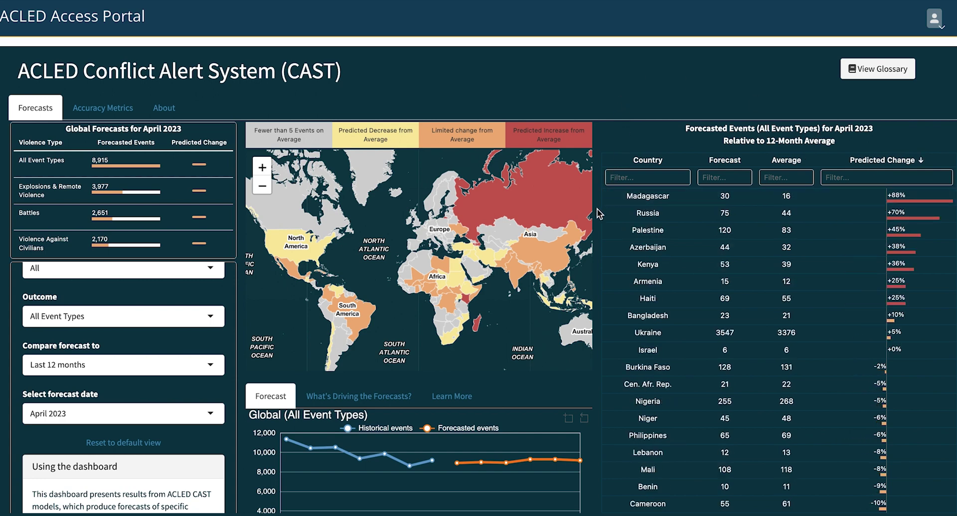
scroll(596, 211, down, 3)
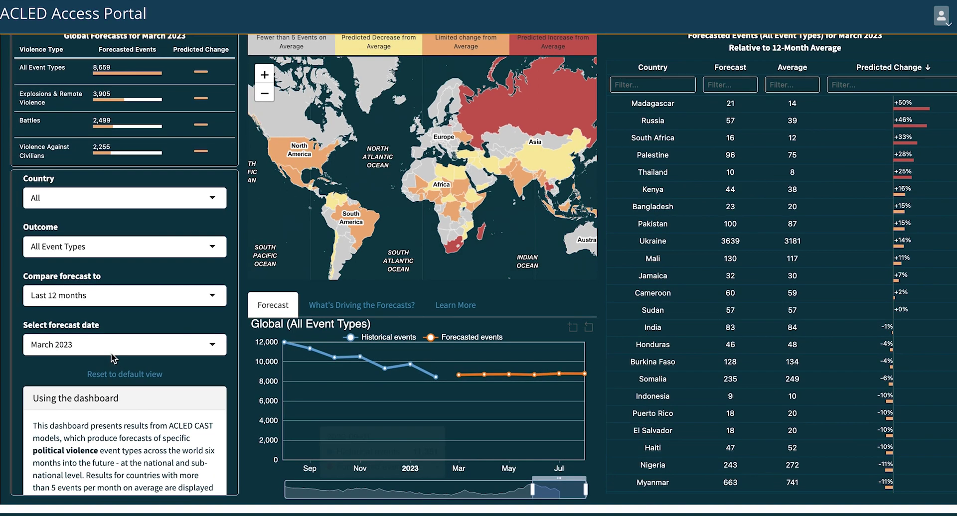
- Filter the forecasts to Ukraine, Explosions/Remote Violence outcome, and April 2023 forecast date
mouse_move(117, 282)
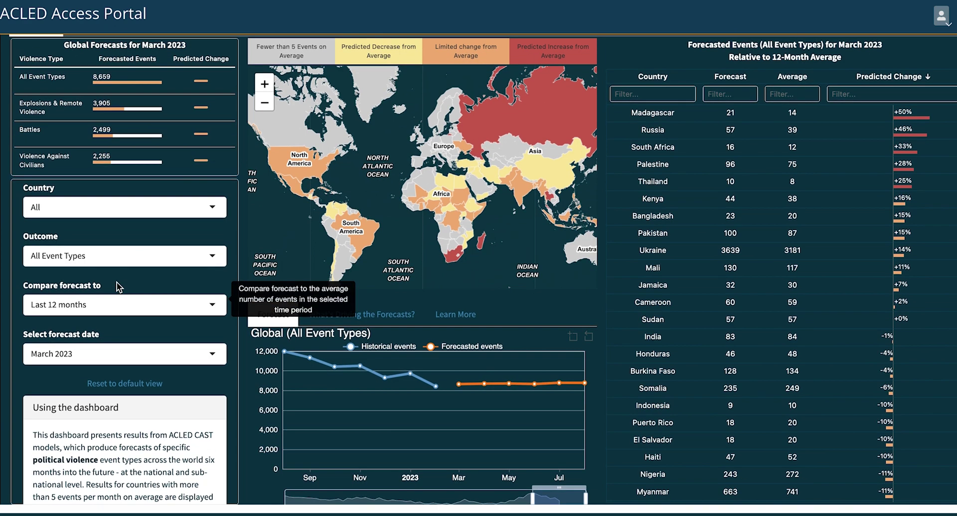
click(102, 209)
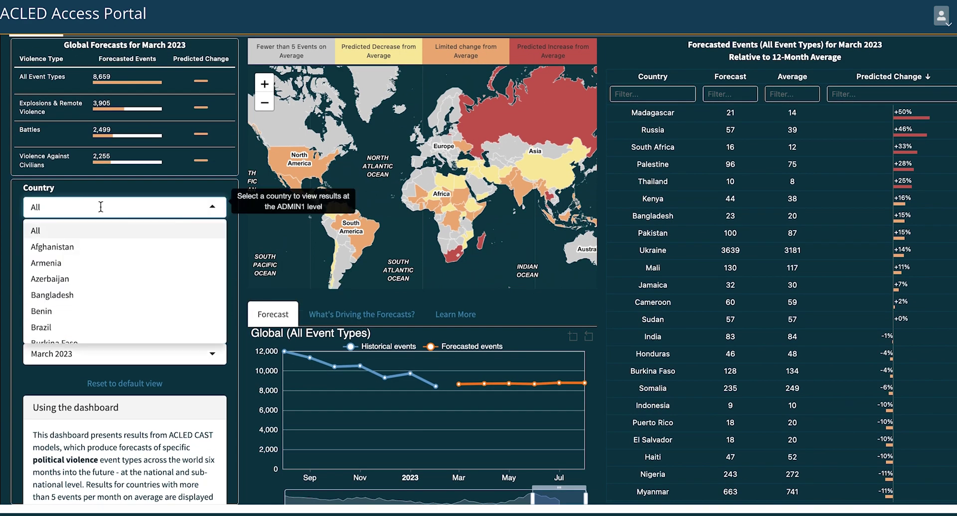
text(Ukr)
key(Return)
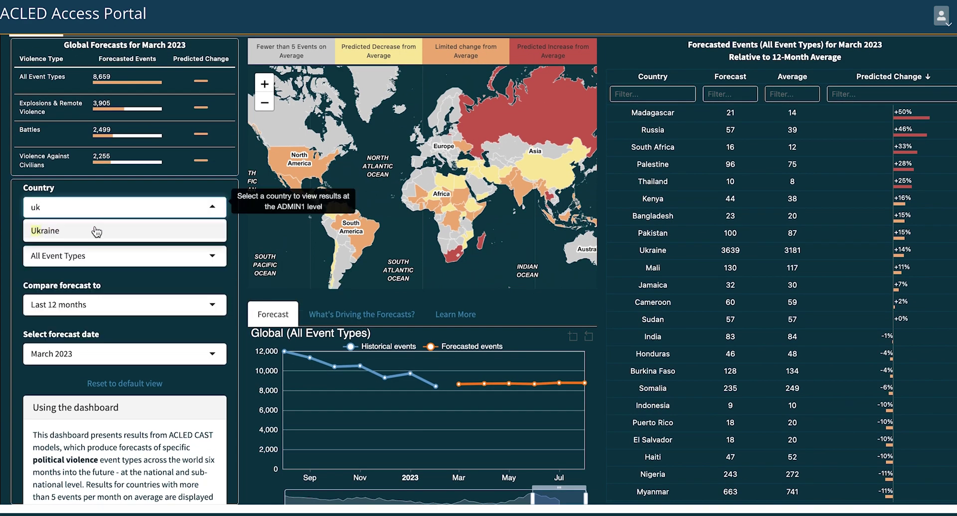
click(78, 305)
click(86, 348)
click(80, 318)
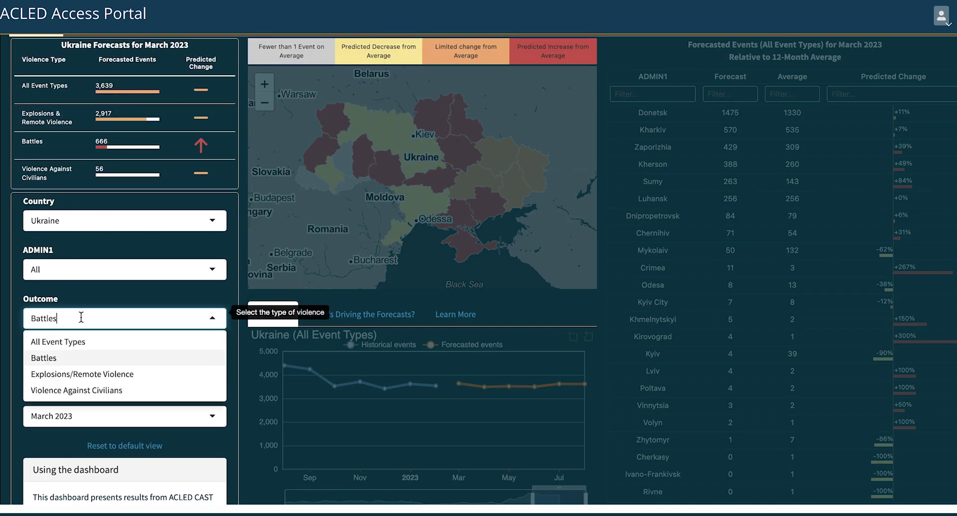
click(83, 377)
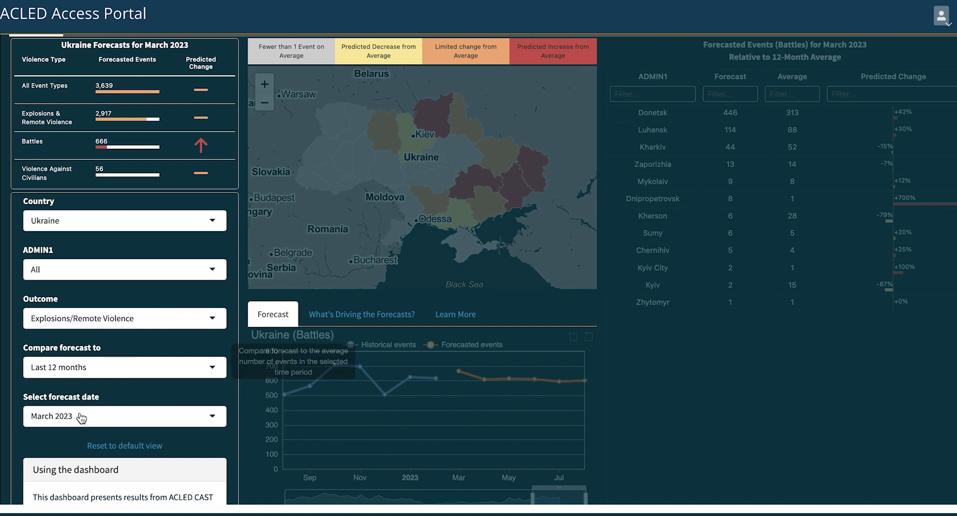
click(80, 415)
click(83, 457)
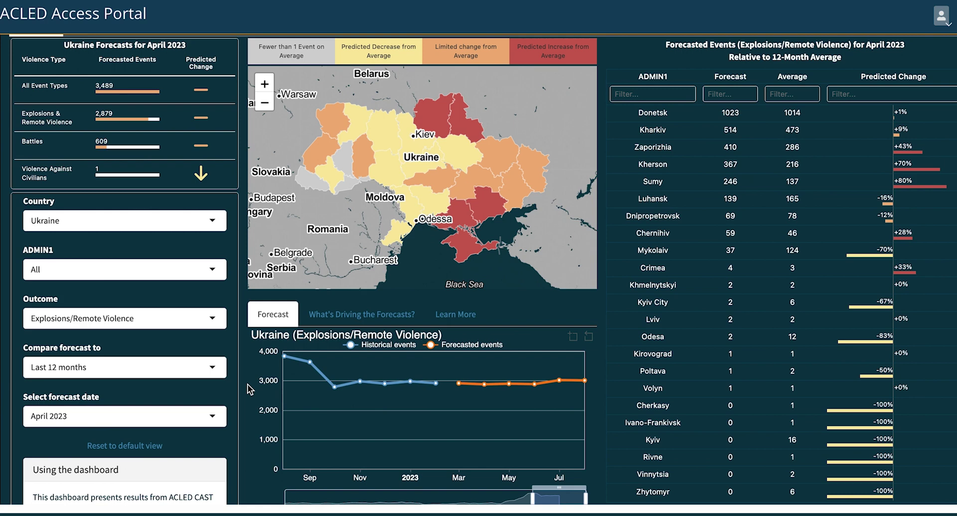
- Narrow Ukraine's forecast to the Kharkiv region, showing 514 Explosions/Remote Violence events
click(340, 319)
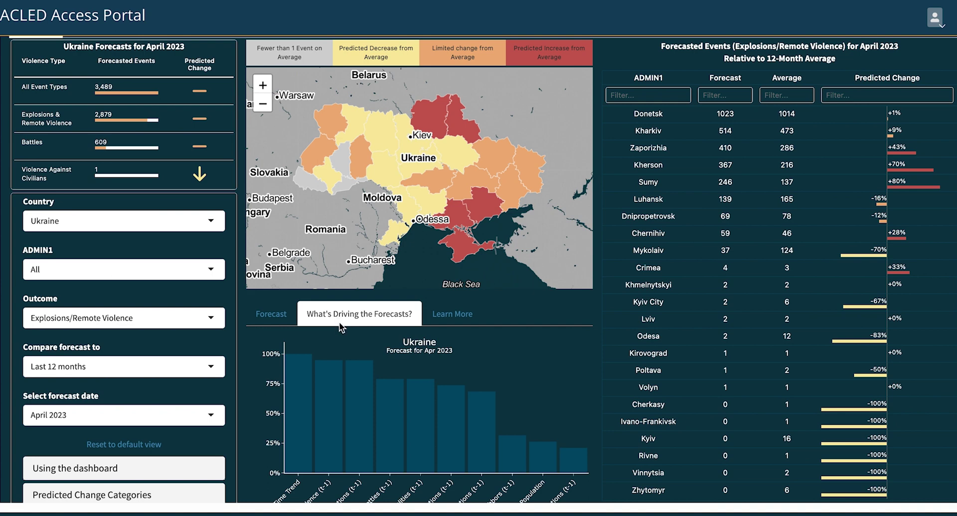
click(161, 276)
scroll(134, 329, down, 3)
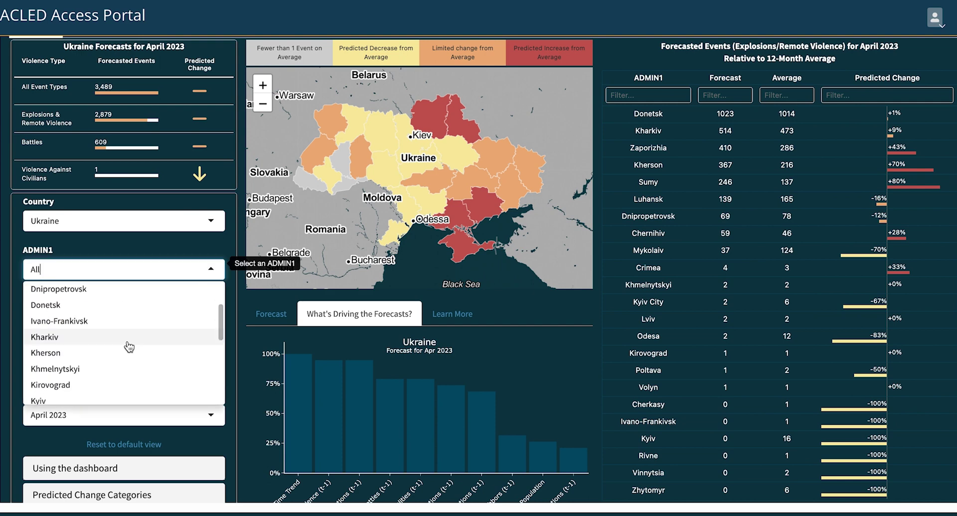
click(127, 342)
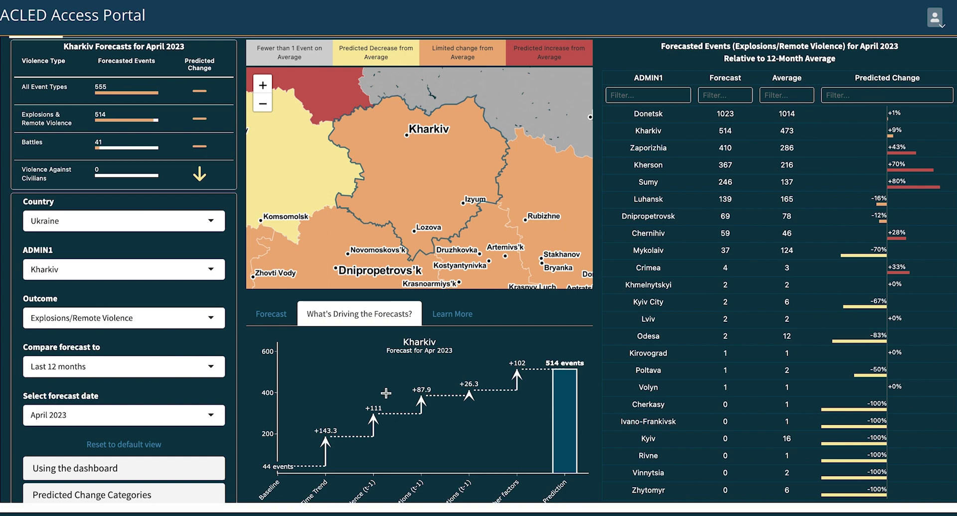
scroll(386, 393, up, 3)
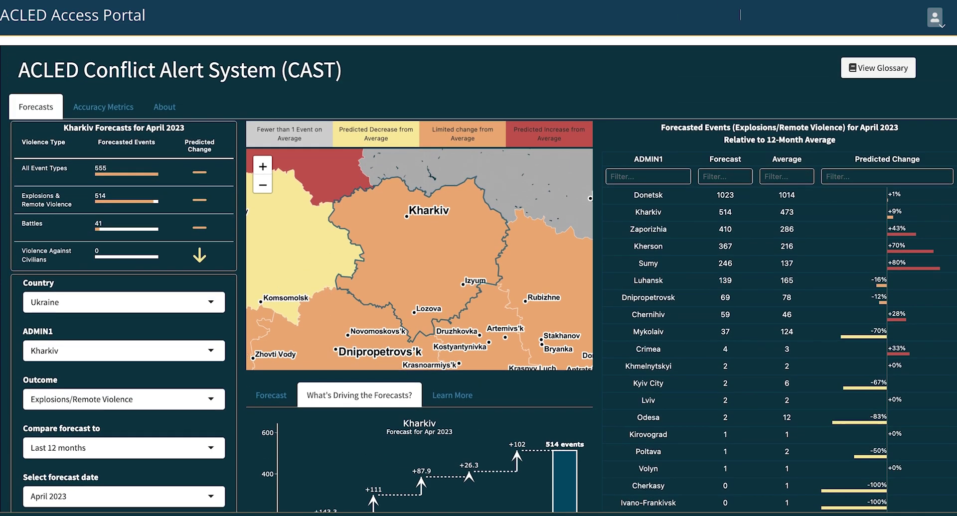
- Skim the CAST glossary of terms, then switch to the Accuracy Metrics view
click(845, 70)
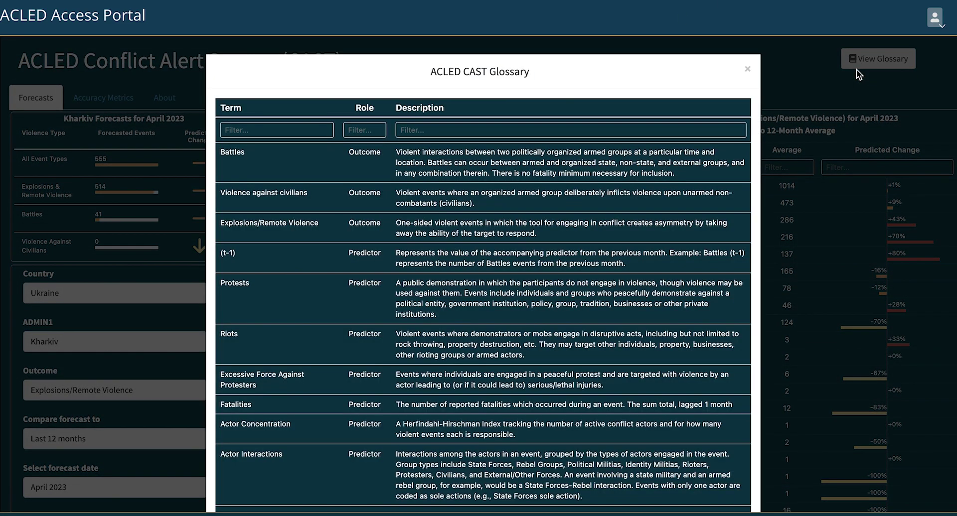
scroll(559, 293, down, 3)
scroll(559, 293, up, 2)
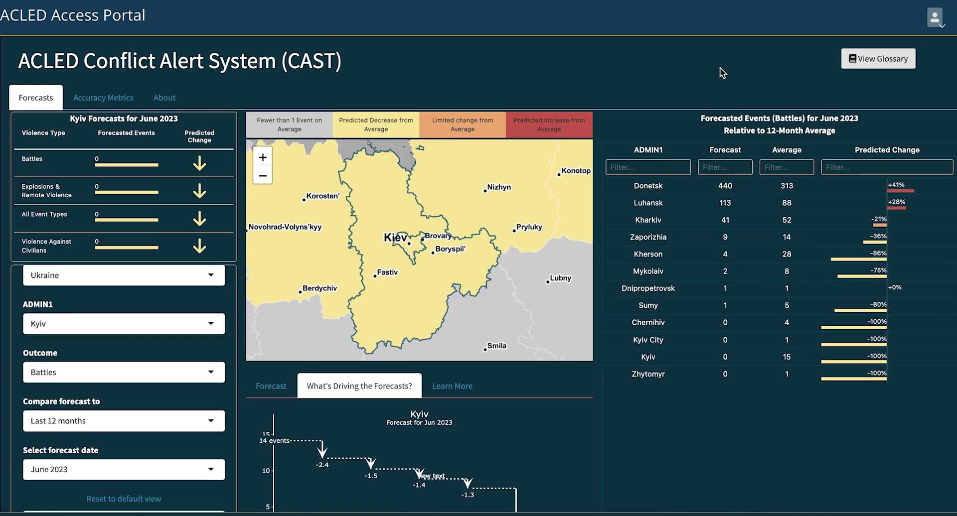
click(127, 96)
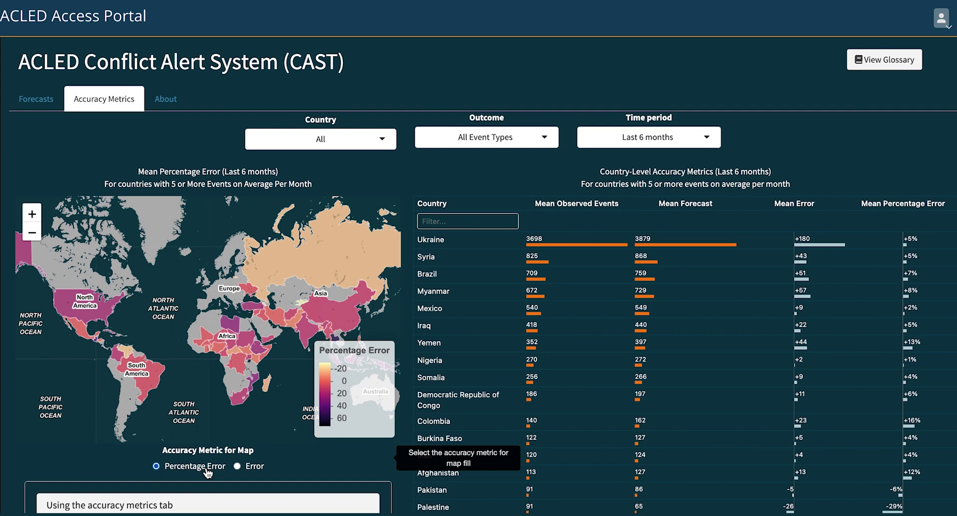
- Shade the accuracy map by Mean Error over the last 6 months instead of percentage error
click(238, 466)
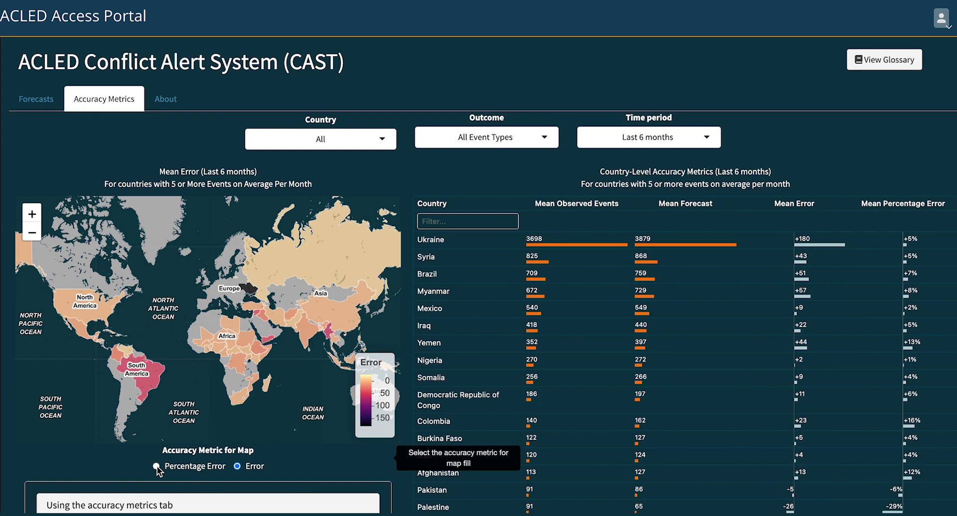
scroll(157, 469, down, 3)
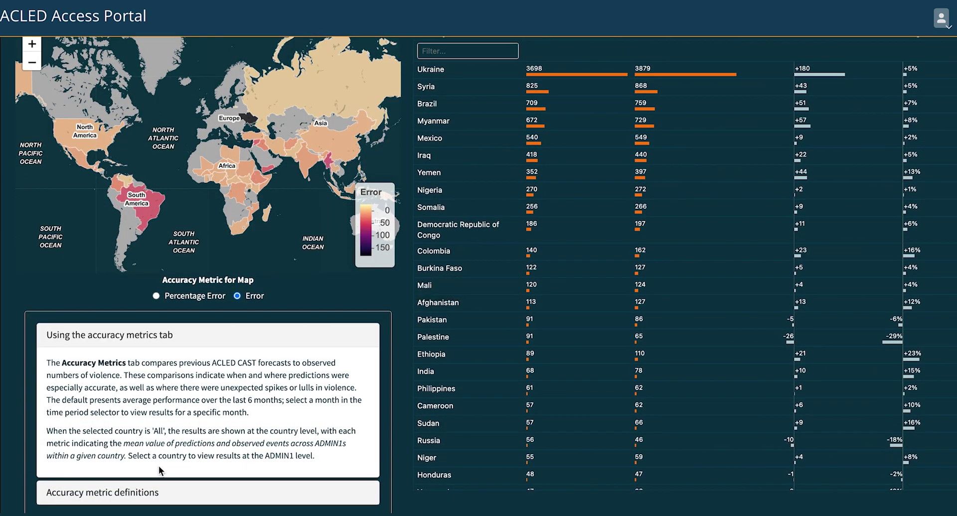
scroll(159, 466, up, 2)
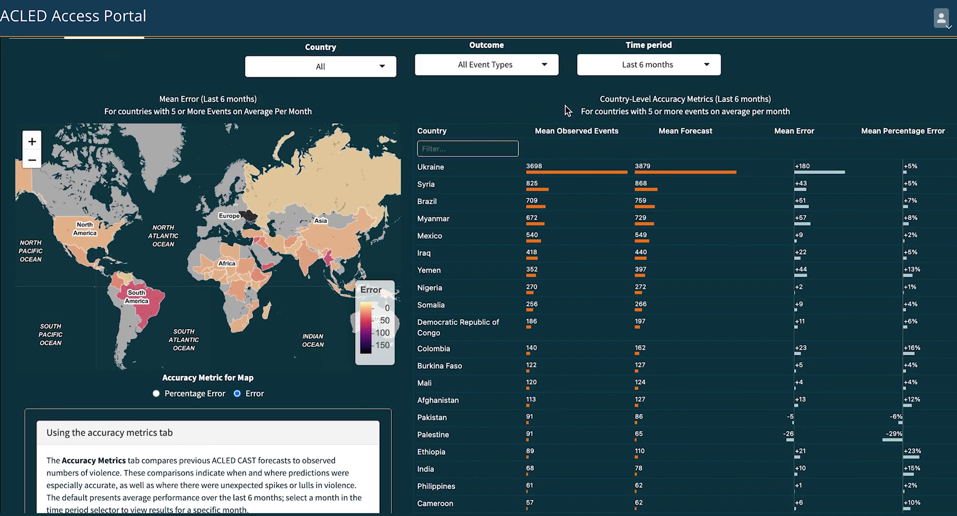
- Sort the country accuracy table by Mean Error, largest first, then filter countries by 'tha'
click(668, 138)
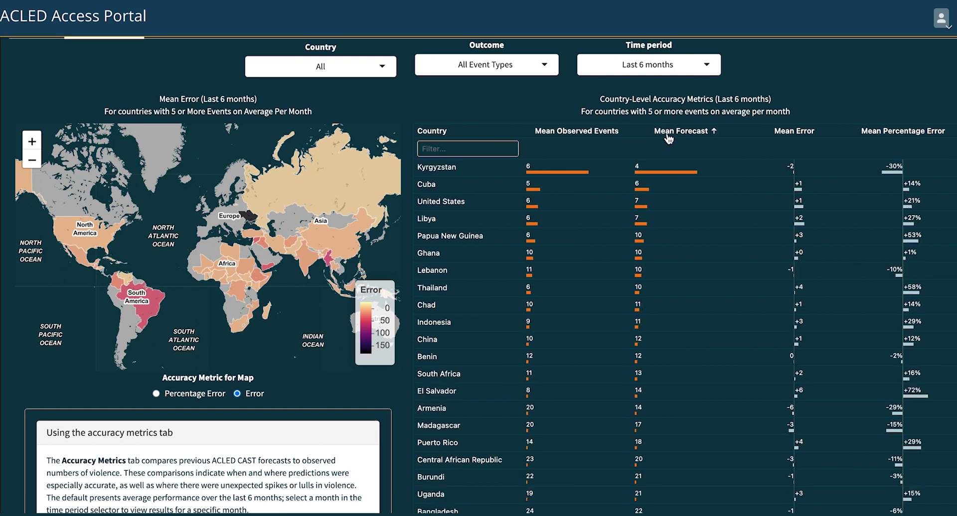
click(768, 138)
click(797, 134)
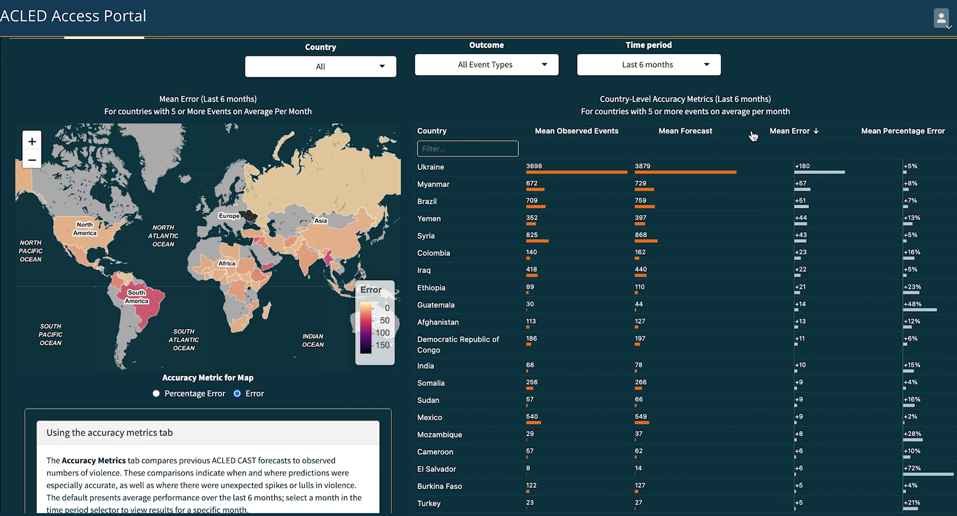
click(868, 135)
click(812, 131)
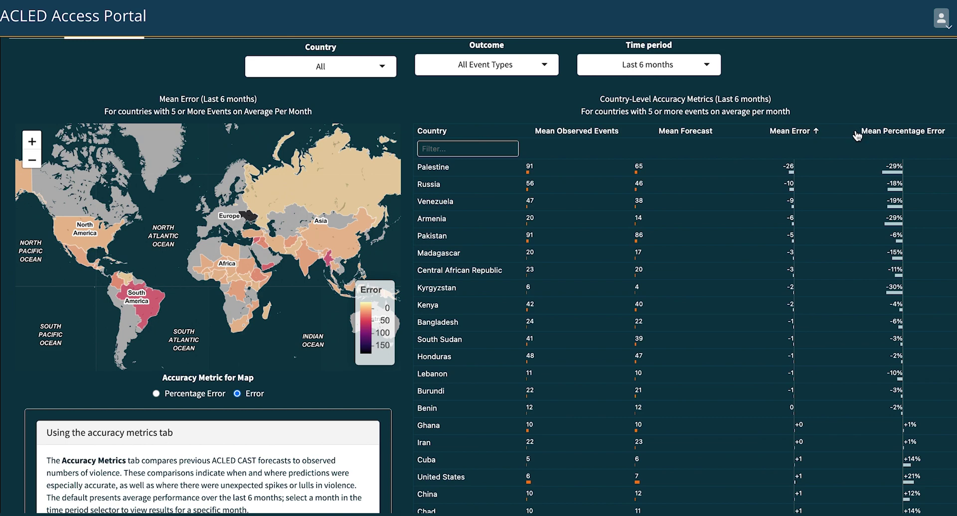
click(813, 131)
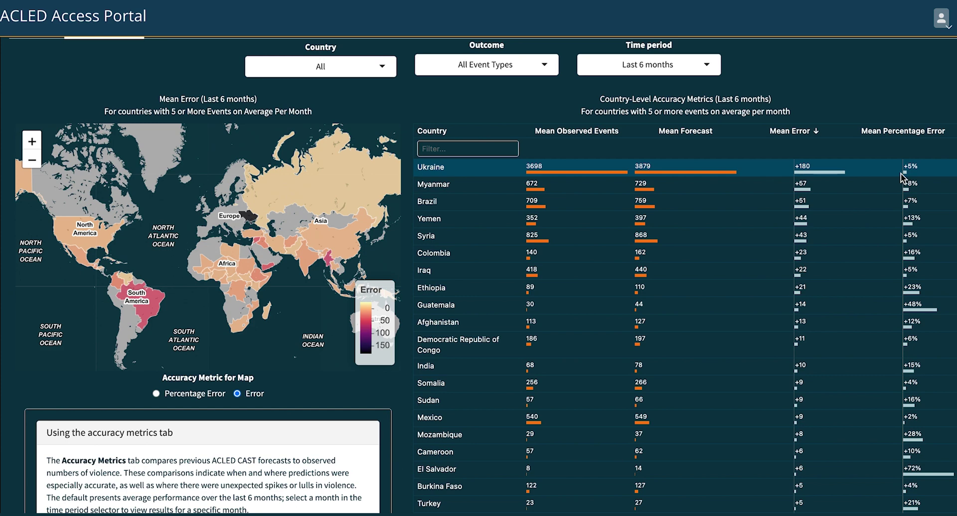
click(424, 148)
text(tha)
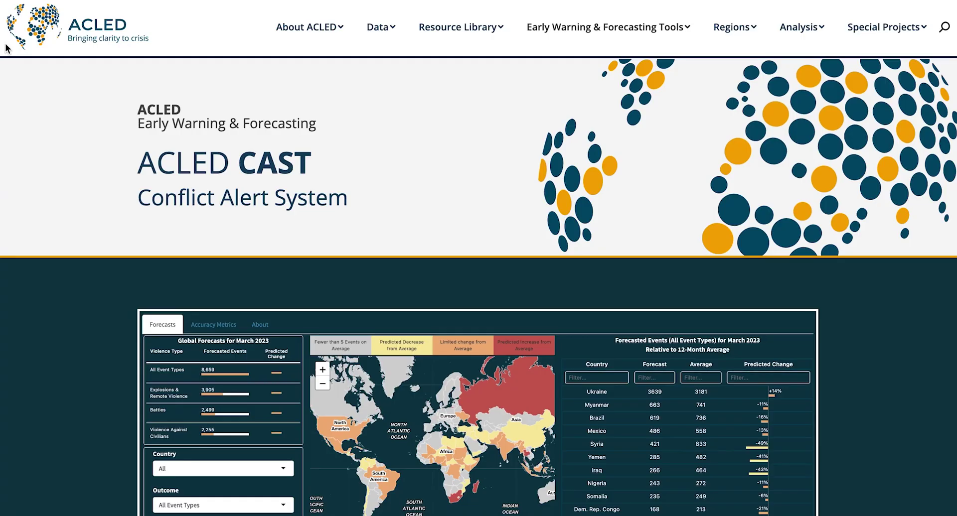
- Scroll through the Monthly Report, Download Results and Use & Access Information sections
scroll(6, 48, down, 3)
scroll(7, 38, down, 15)
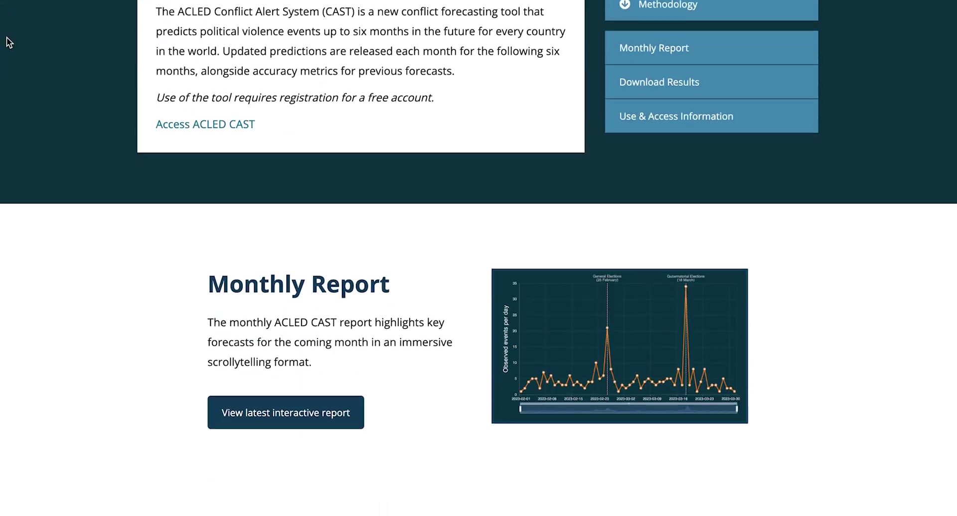
scroll(7, 42, down, 2)
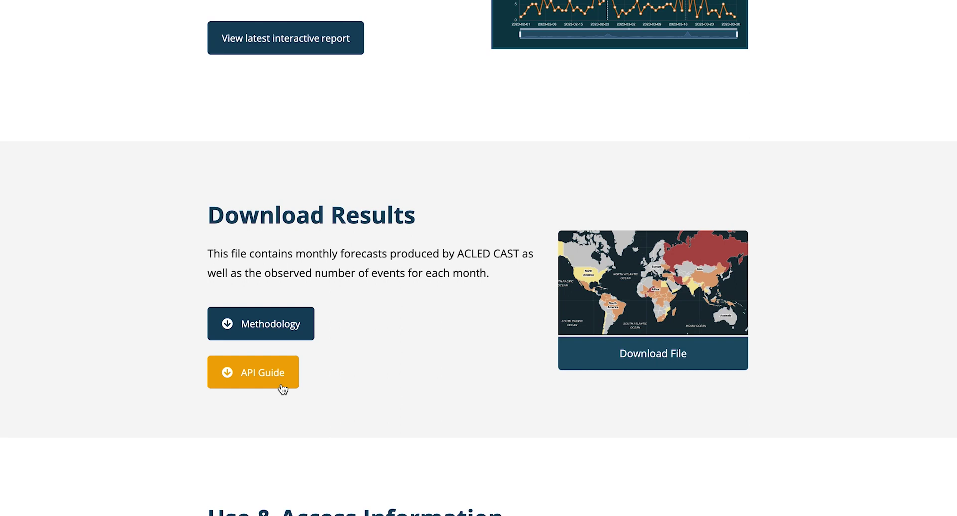
scroll(350, 307, up, 3)
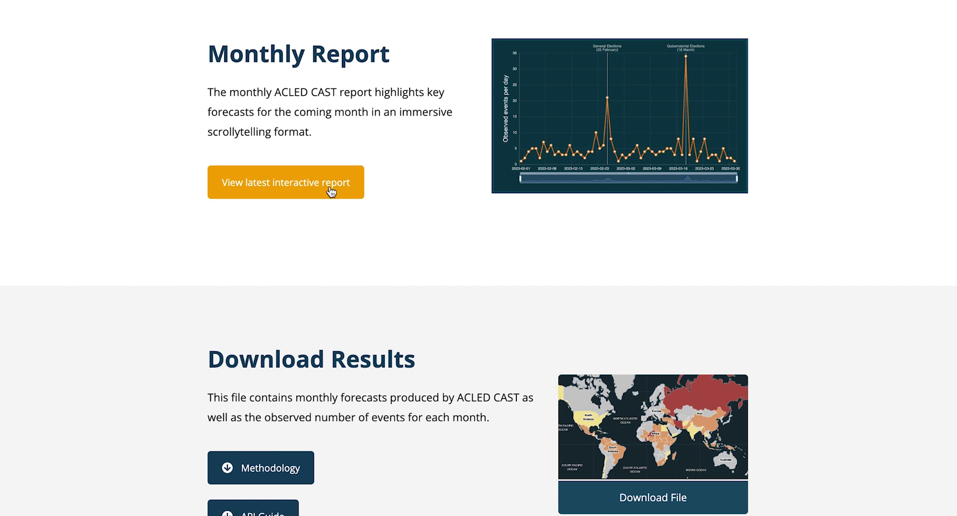
scroll(331, 192, down, 3)
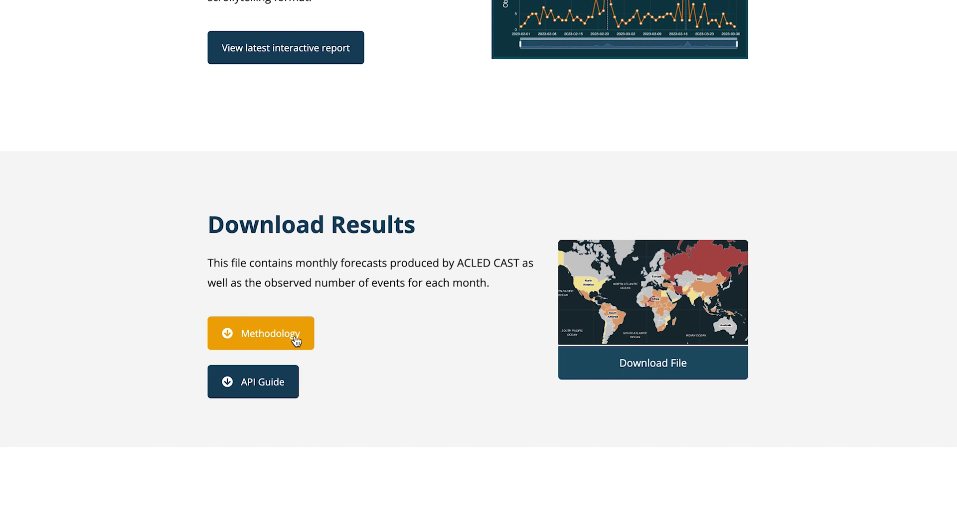
scroll(145, 380, down, 5)
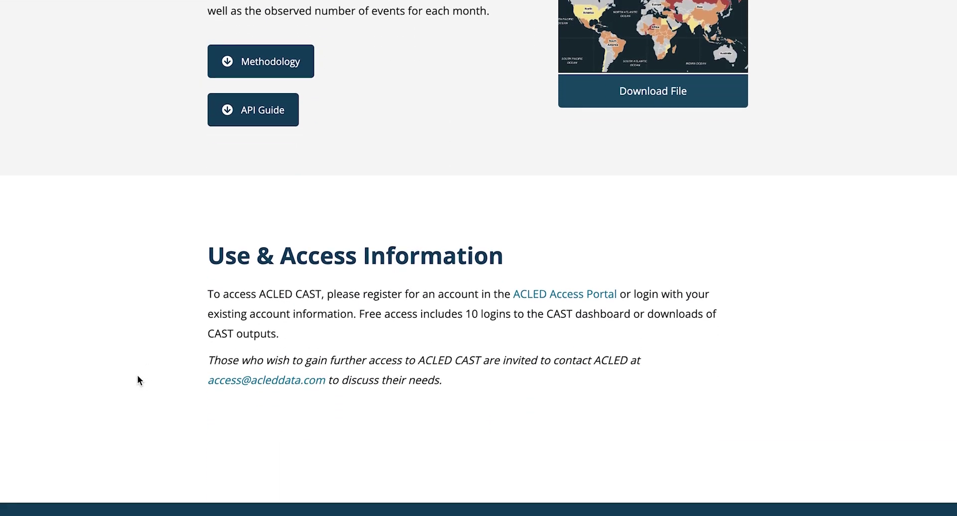
scroll(138, 380, down, 1)
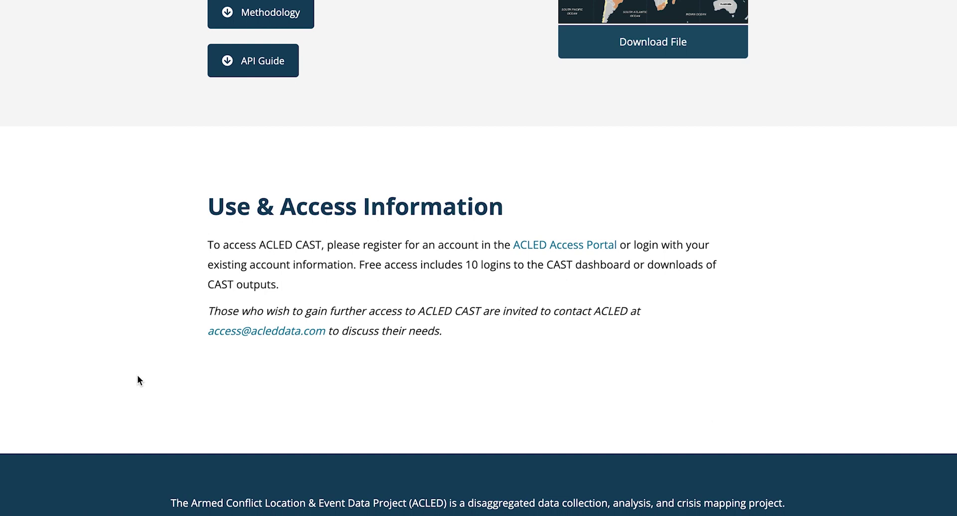